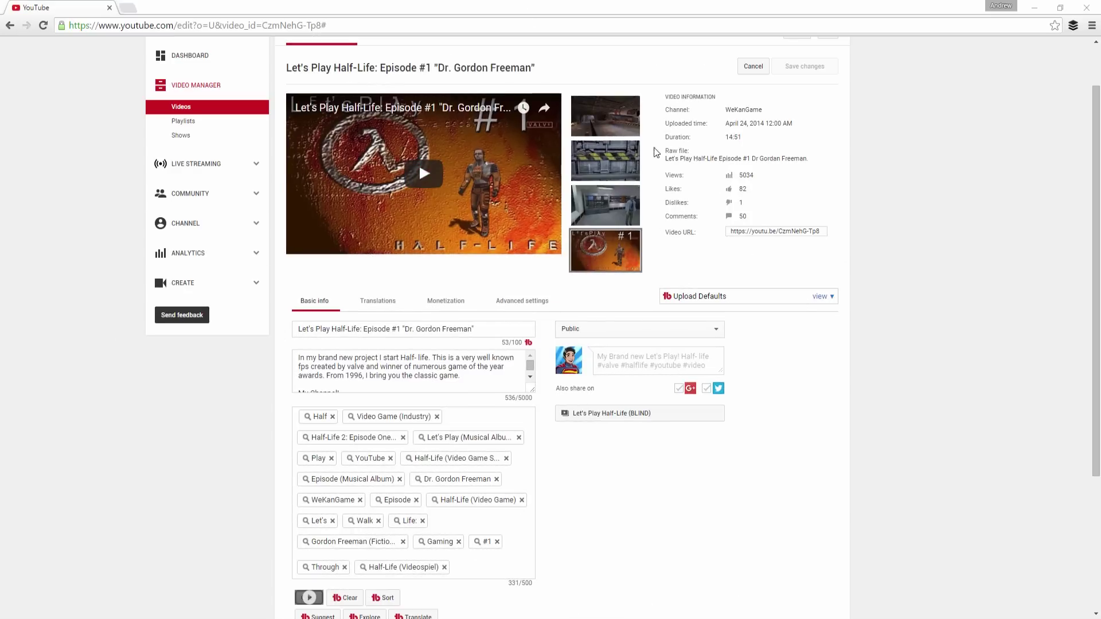
pyautogui.scroll(-3, 734, 166)
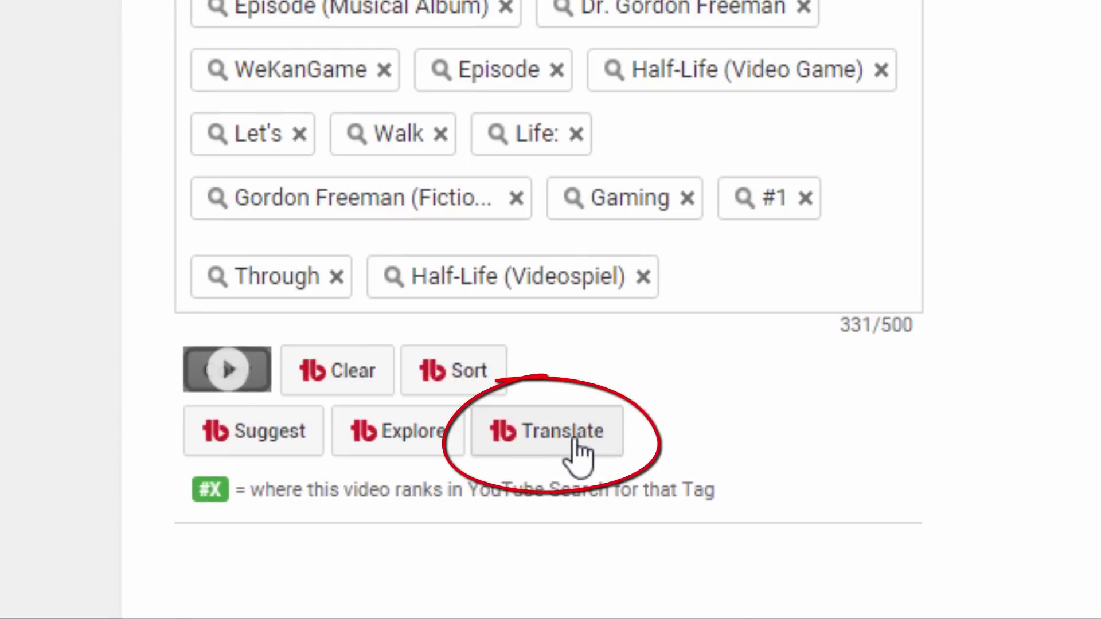
# Open the Tag Translator and set English as the target language, leaving every tag unchanged.
pyautogui.click(568, 439)
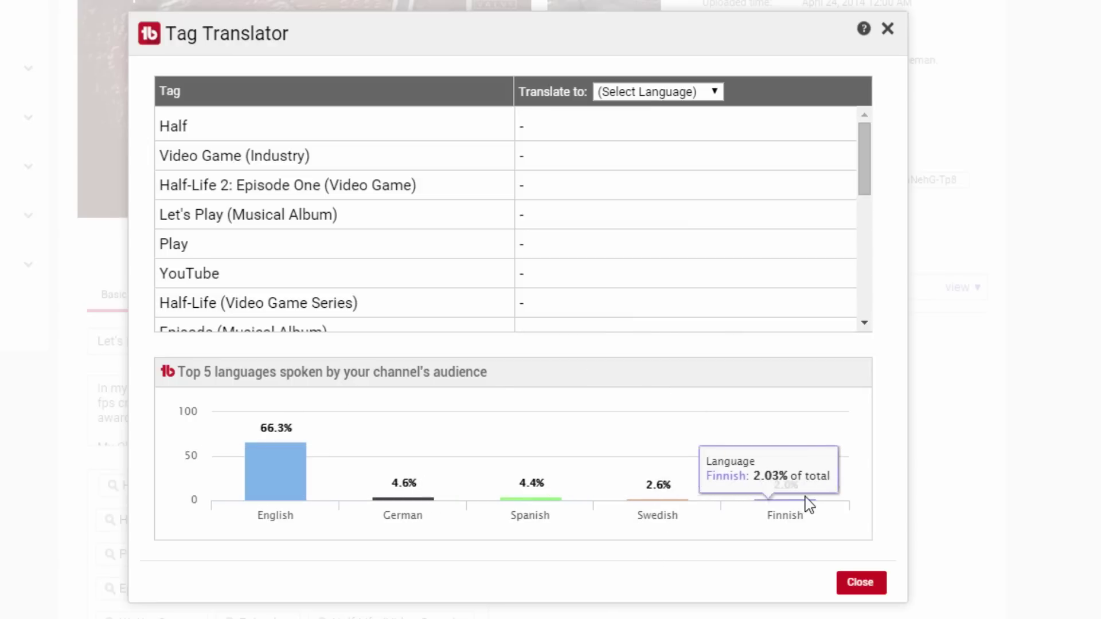
pyautogui.click(684, 91)
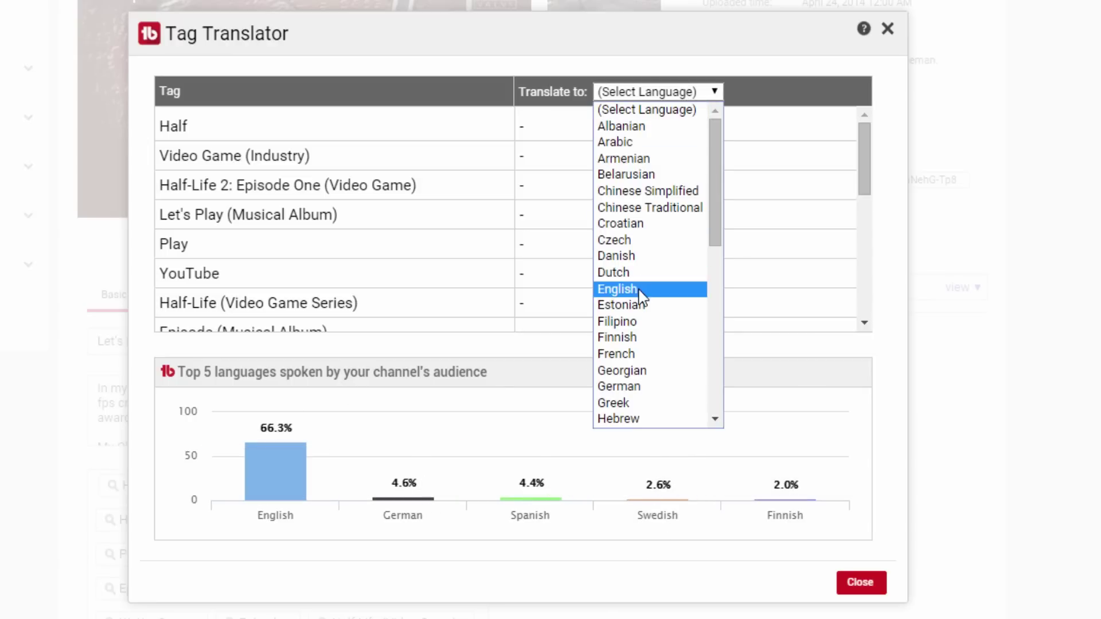
pyautogui.click(638, 292)
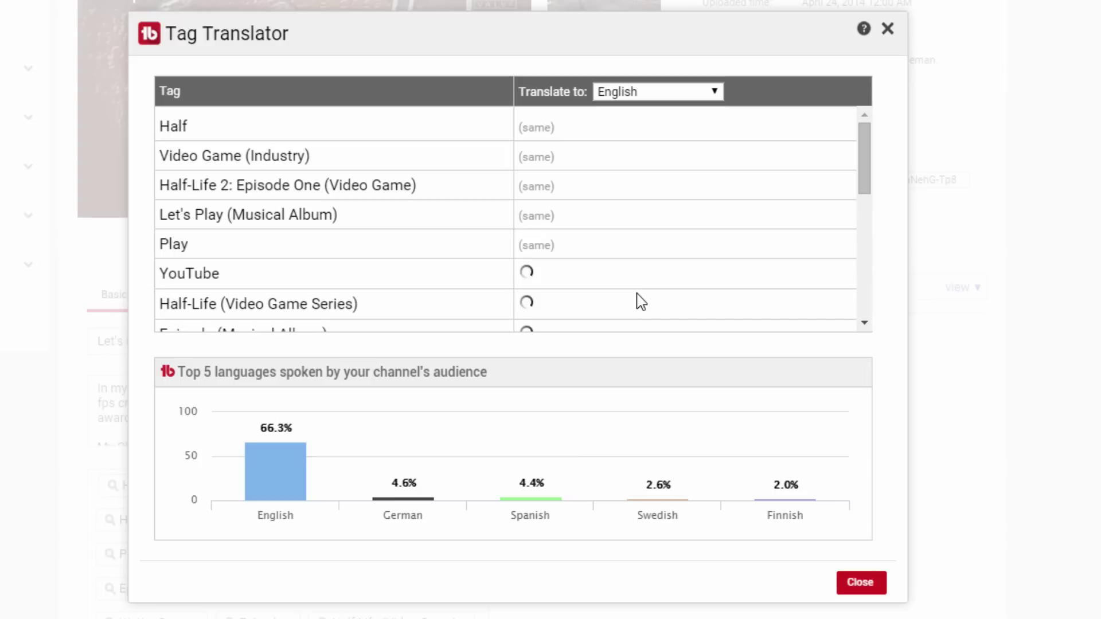
pyautogui.click(624, 98)
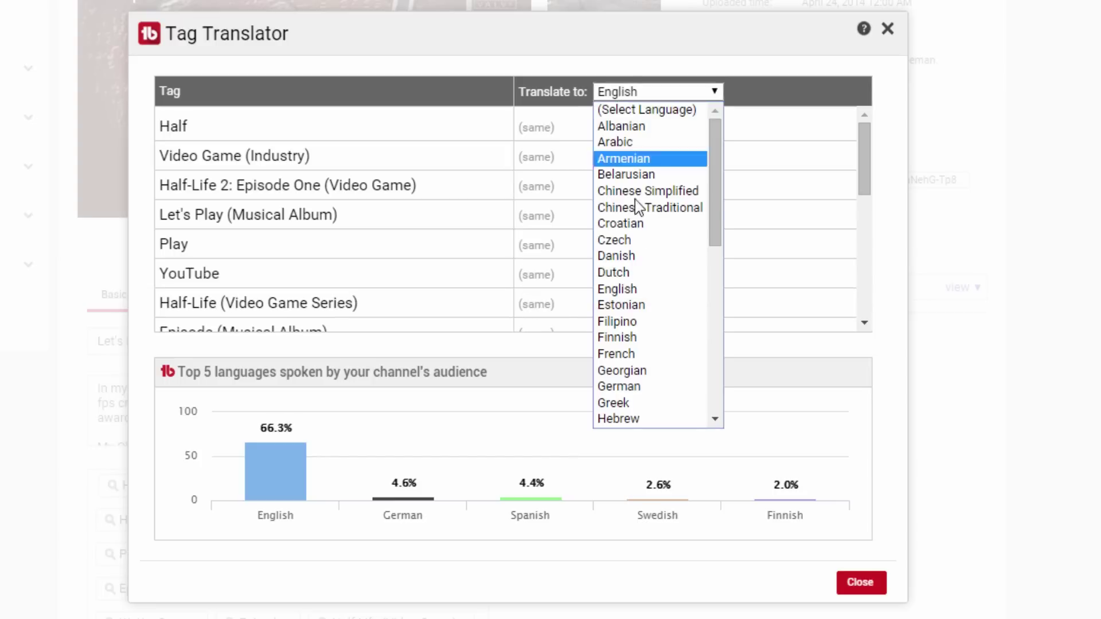
# Switch the translation to German and add the tag 'Video Game (Industrie)'.
pyautogui.click(619, 389)
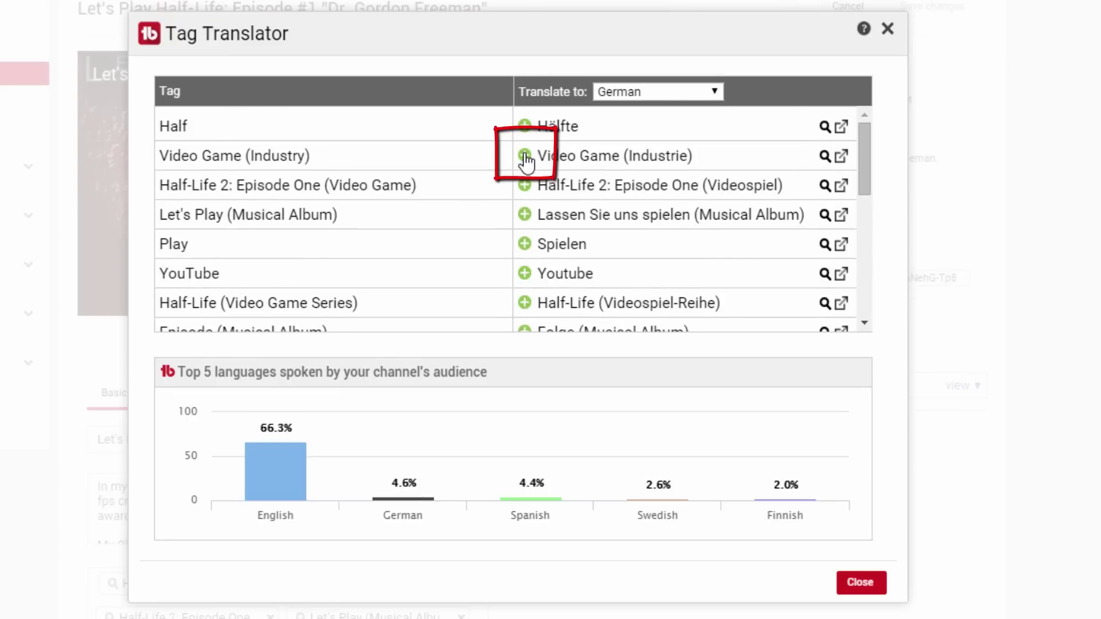
pyautogui.click(524, 156)
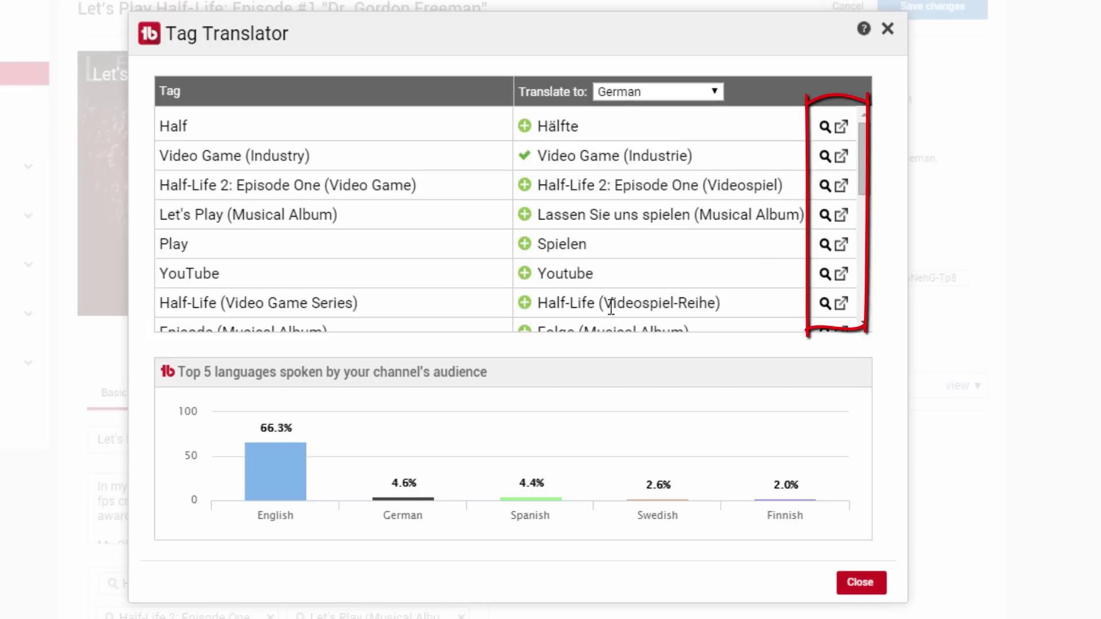
pyautogui.scroll(-2, 507, 355)
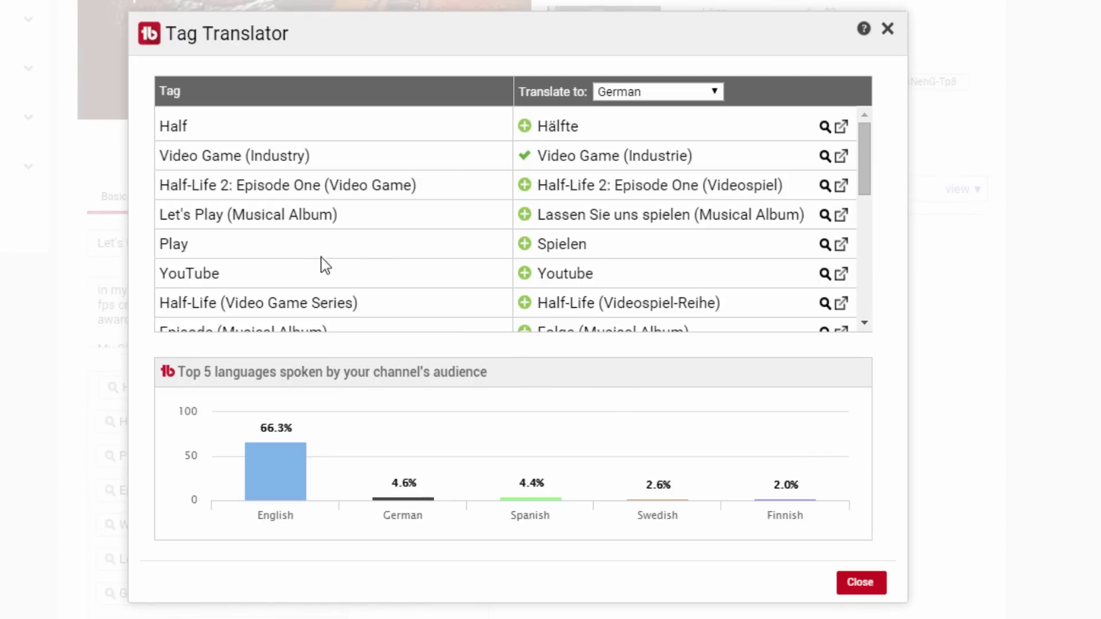
pyautogui.scroll(-1, 321, 257)
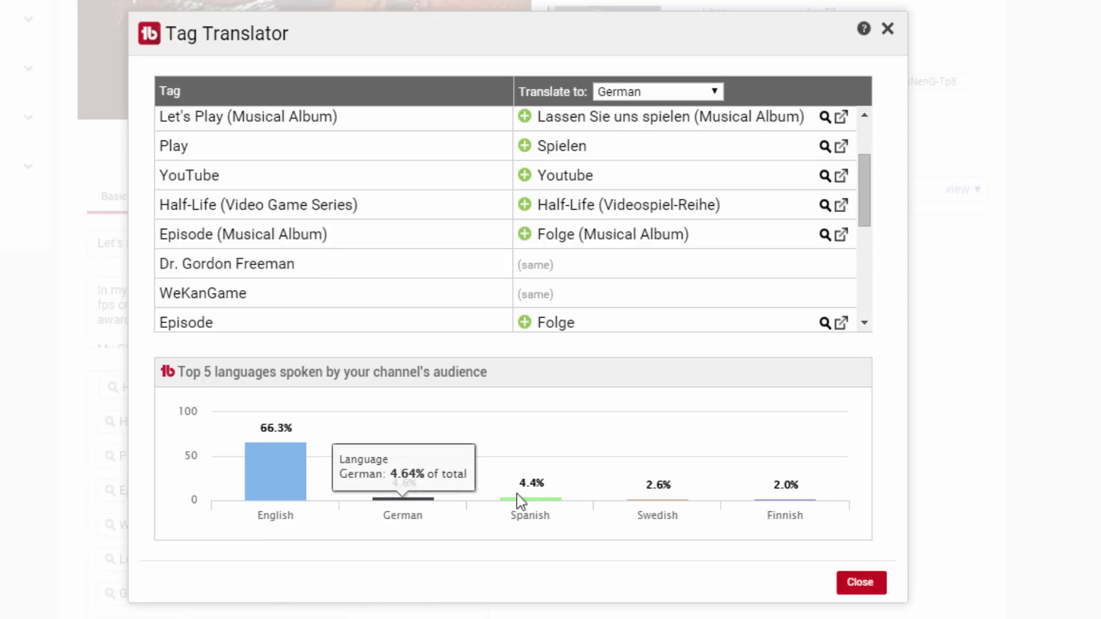
# Change the Tag Translator's target language from German to Spanish.
pyautogui.moveTo(531, 498)
pyautogui.click(663, 92)
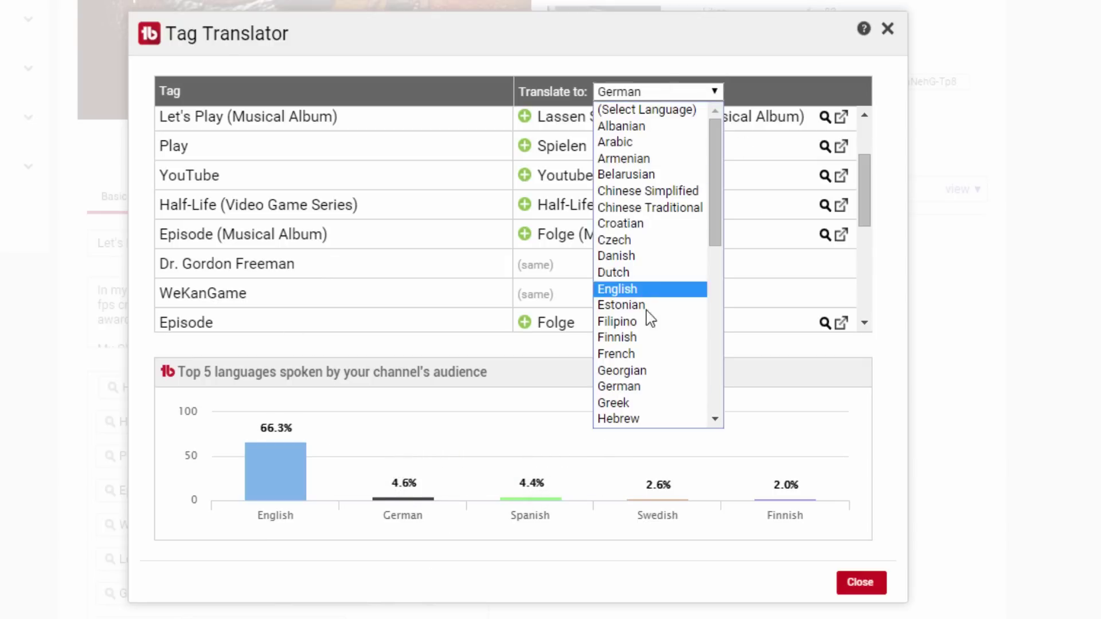
pyautogui.scroll(-4, 638, 383)
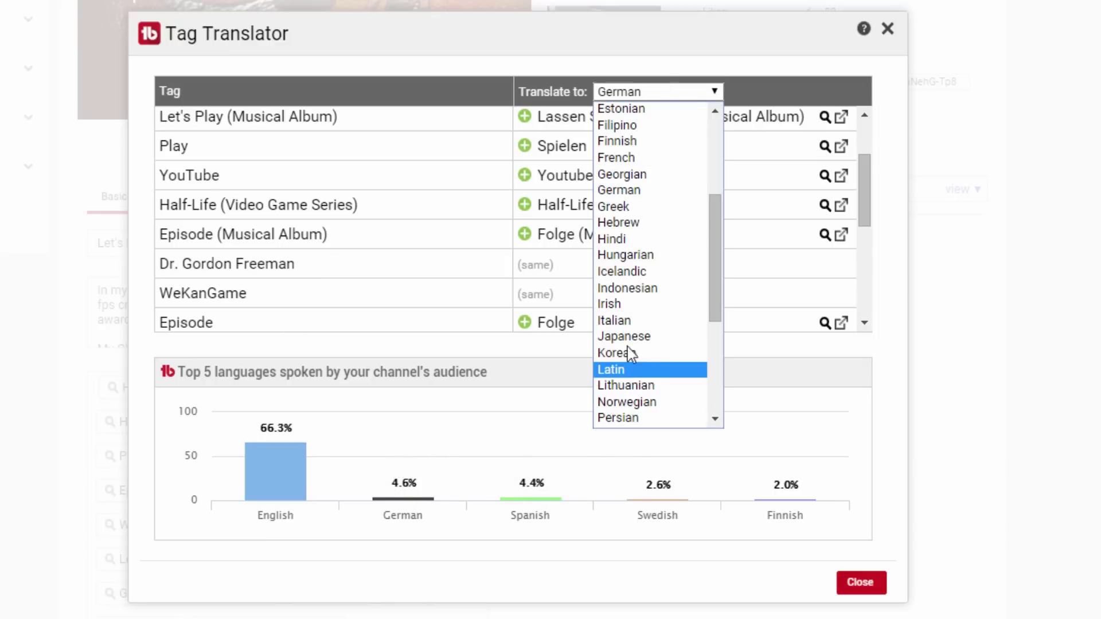
pyautogui.scroll(-5, 630, 216)
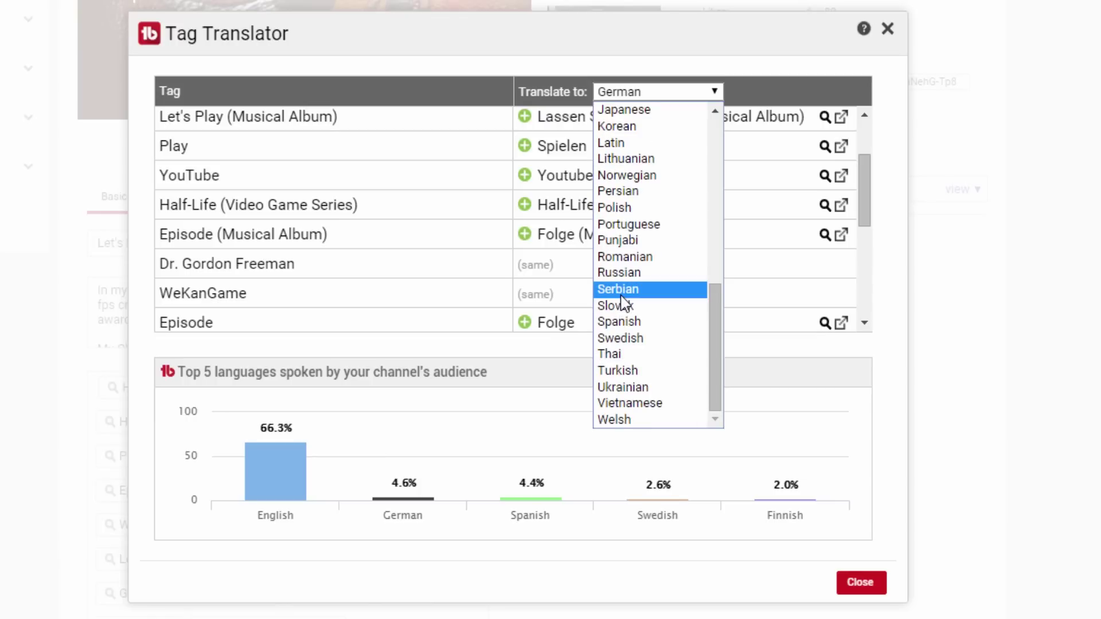
pyautogui.click(637, 319)
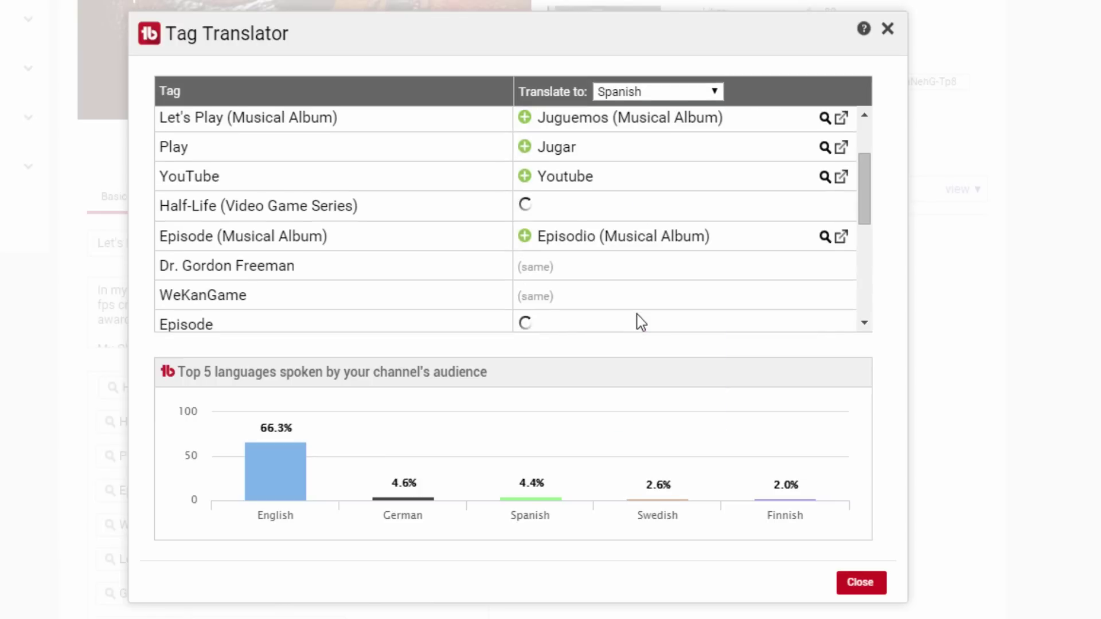
pyautogui.scroll(3, 549, 236)
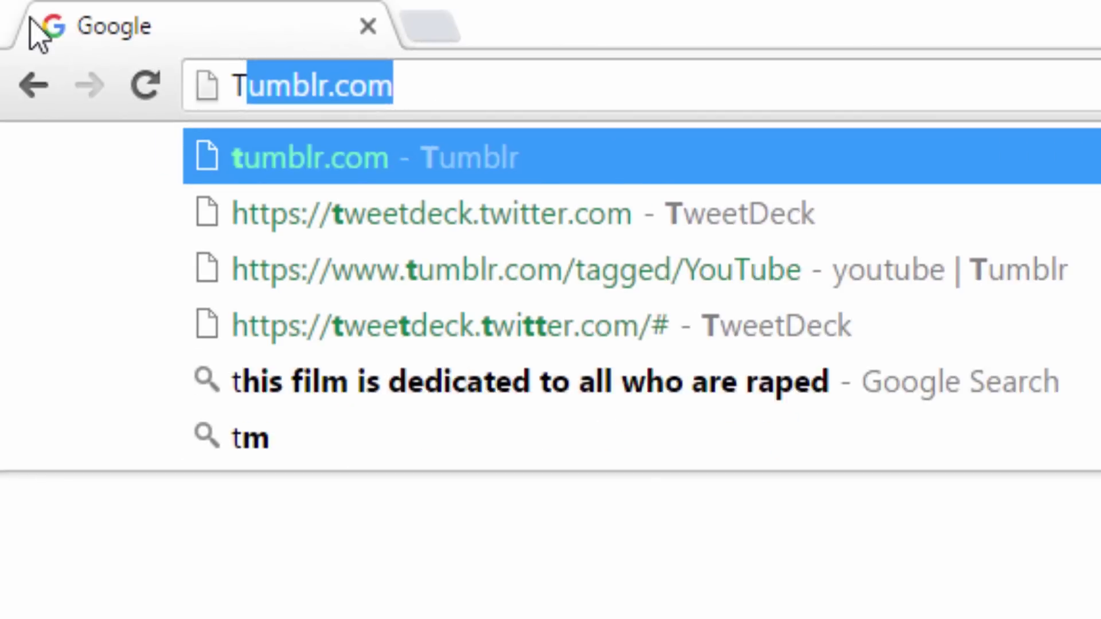
pyautogui.write('ubebuddy.com')
# Go to tubebuddy.com to reach its Chrome Web Store listing, already added to Chrome.
pyautogui.press('Return')
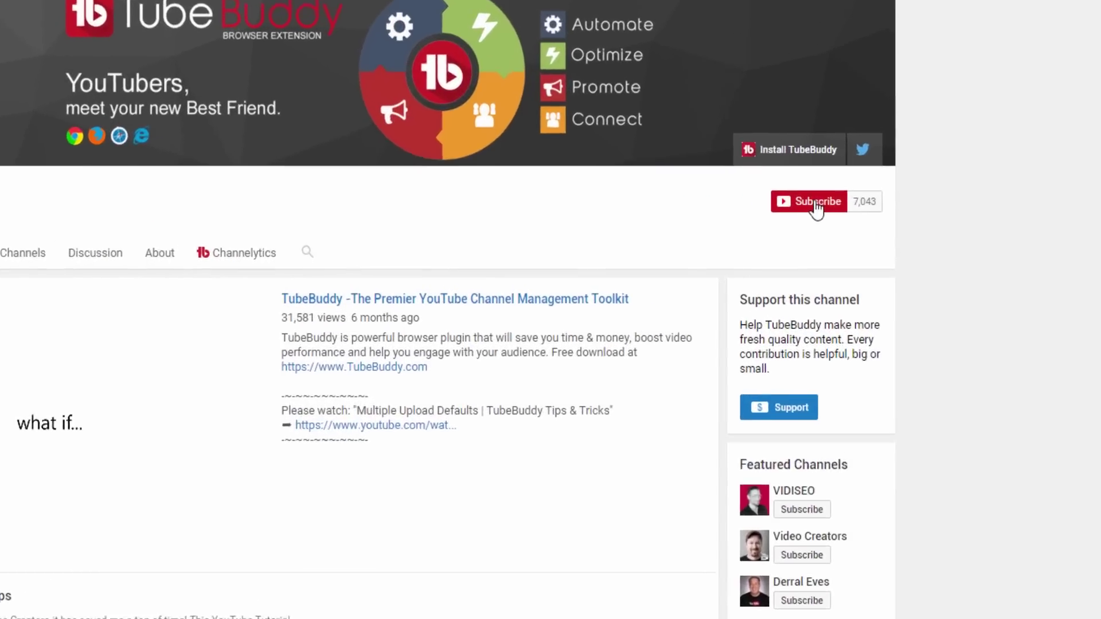
# Subscribe to the TubeBuddy YouTube channel, which now shows 7,043 subscribers.
pyautogui.click(796, 191)
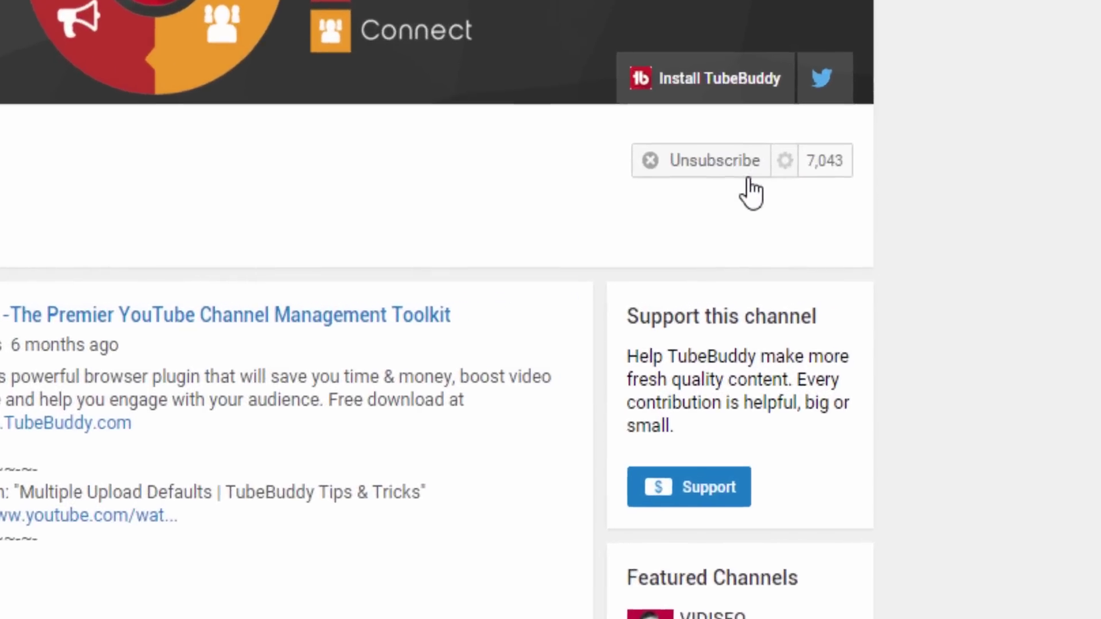